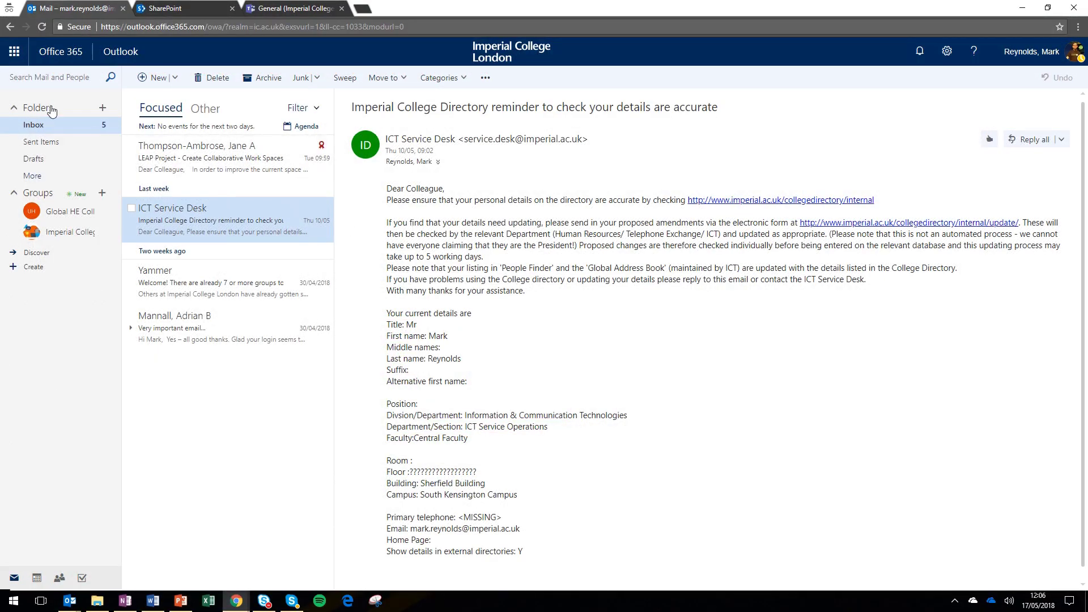
Open OneDrive from the Office 365 app launcher to list your Files.
{"action": "left_click", "coordinate": [14, 53]}
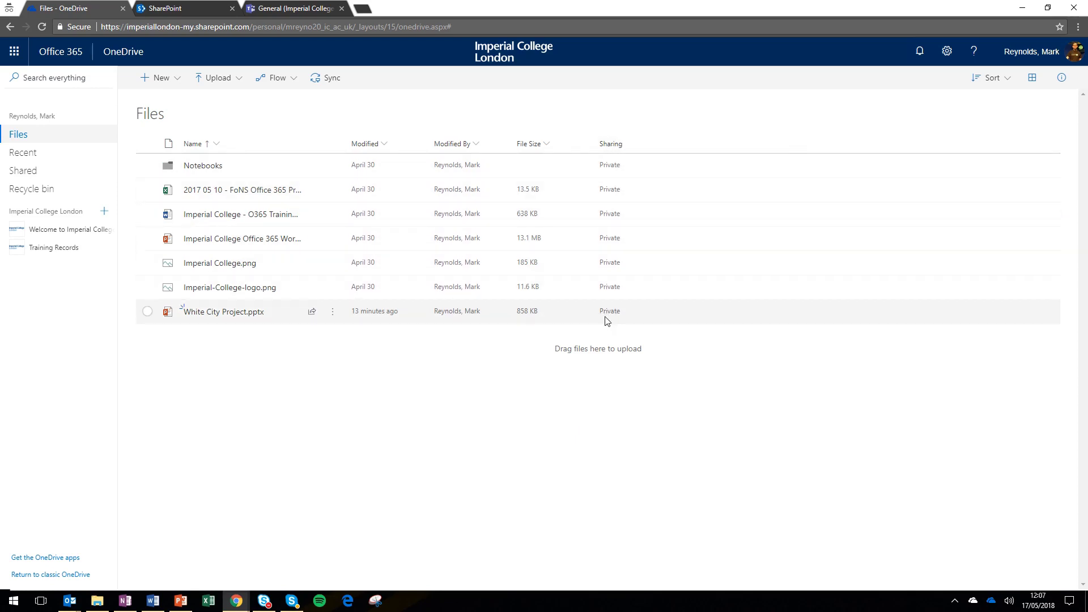
Open White City Project.pptx in PowerPoint Online and go to slide 3, Project background.
{"action": "left_click", "coordinate": [238, 313]}
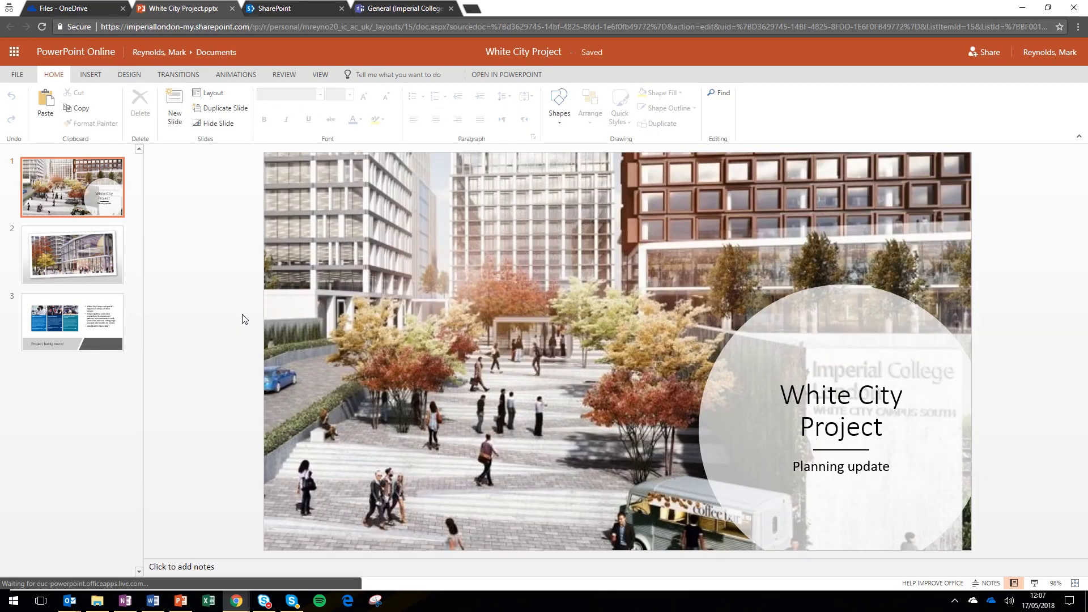
{"action": "left_click", "coordinate": [91, 257]}
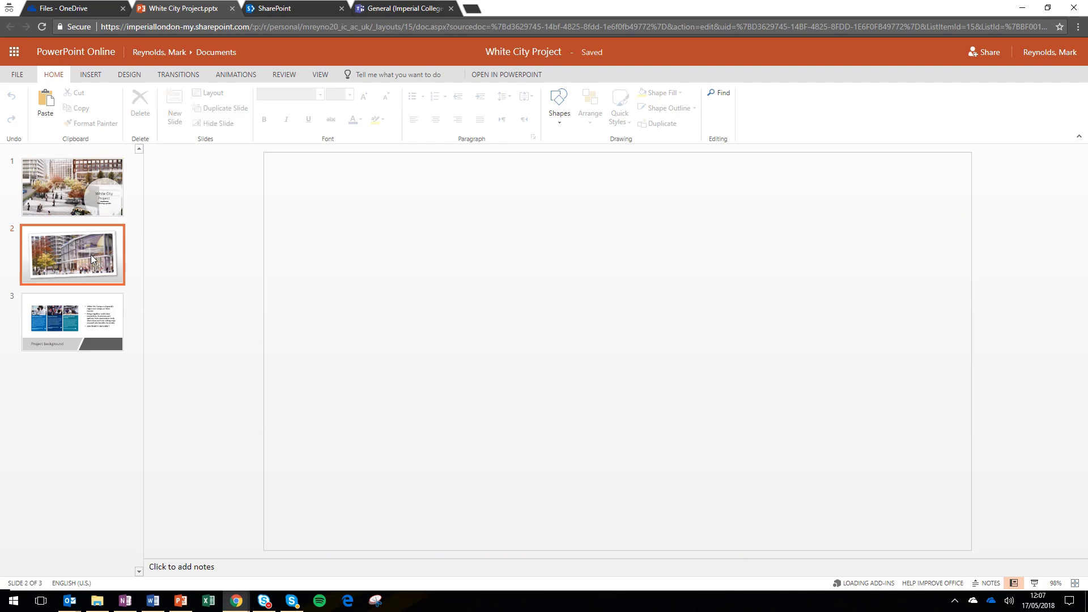
{"action": "left_click", "coordinate": [86, 320]}
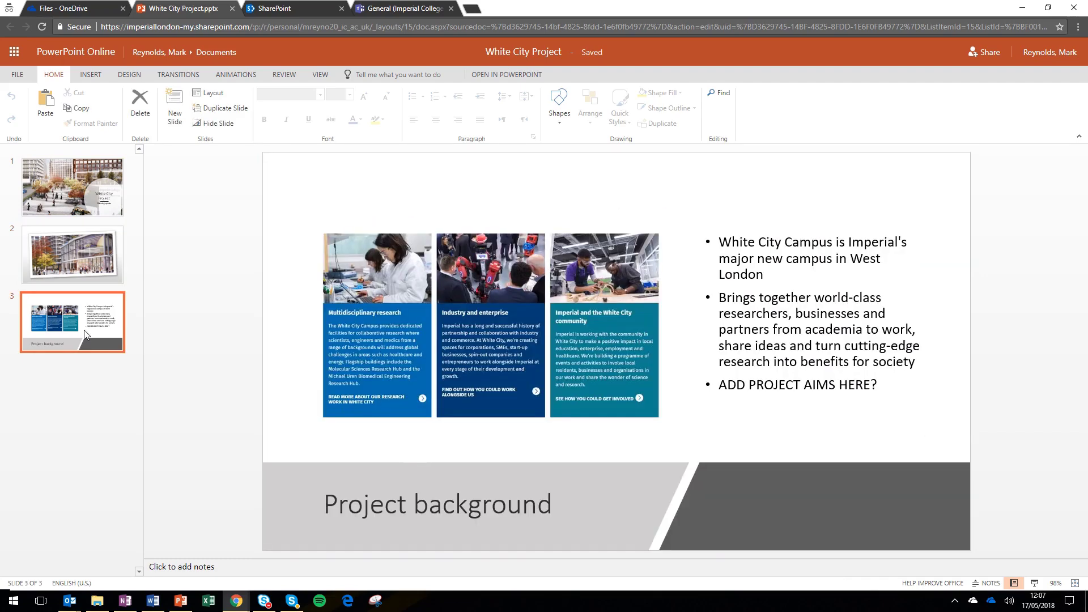
{"action": "left_click_drag", "start_coordinate": [911, 385], "coordinate": [697, 384]}
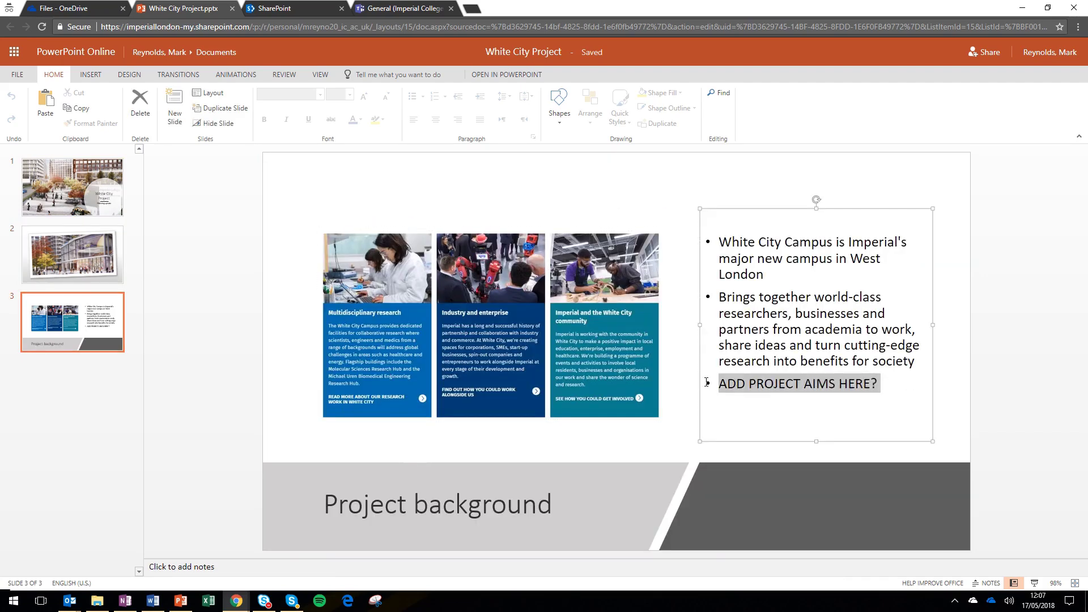
{"action": "left_click", "coordinate": [1049, 325]}
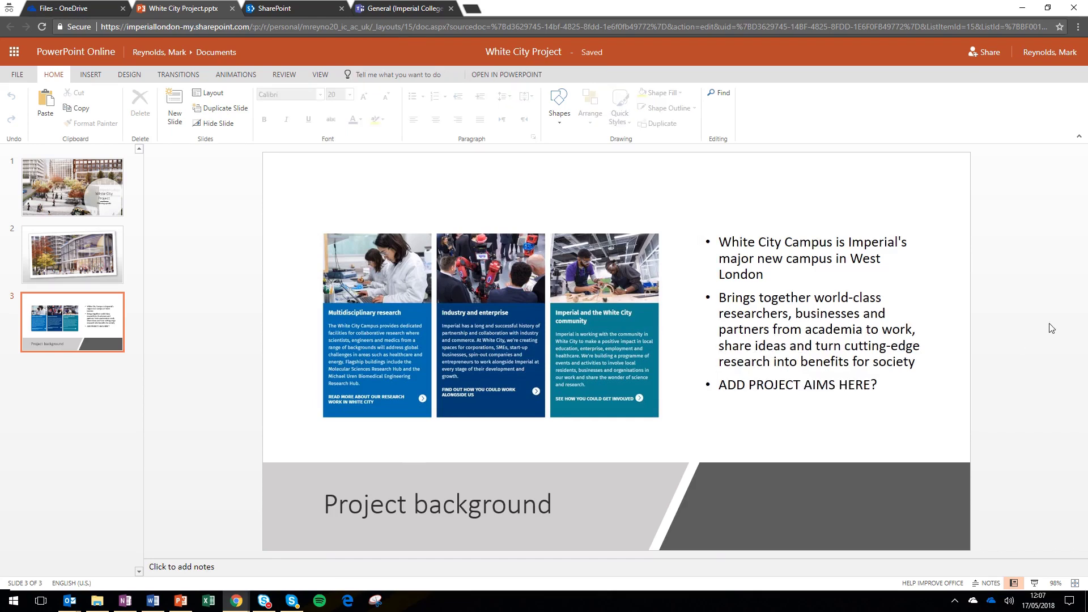
Send a colleague an edit link with the note 'Please add your points to slide 3'.
{"action": "left_click", "coordinate": [986, 56]}
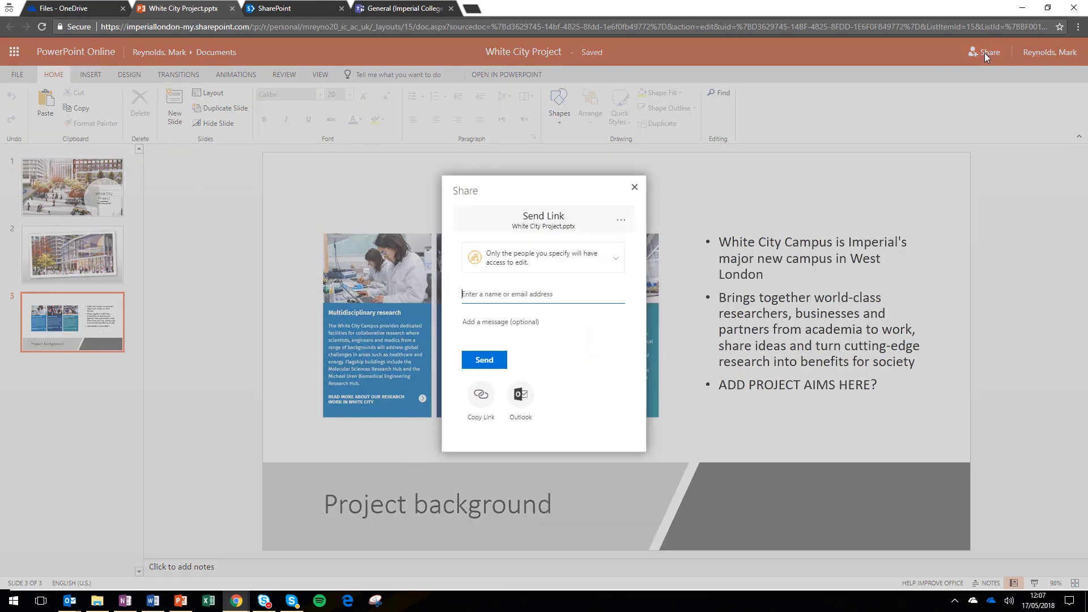
{"action": "type", "text": "adri"}
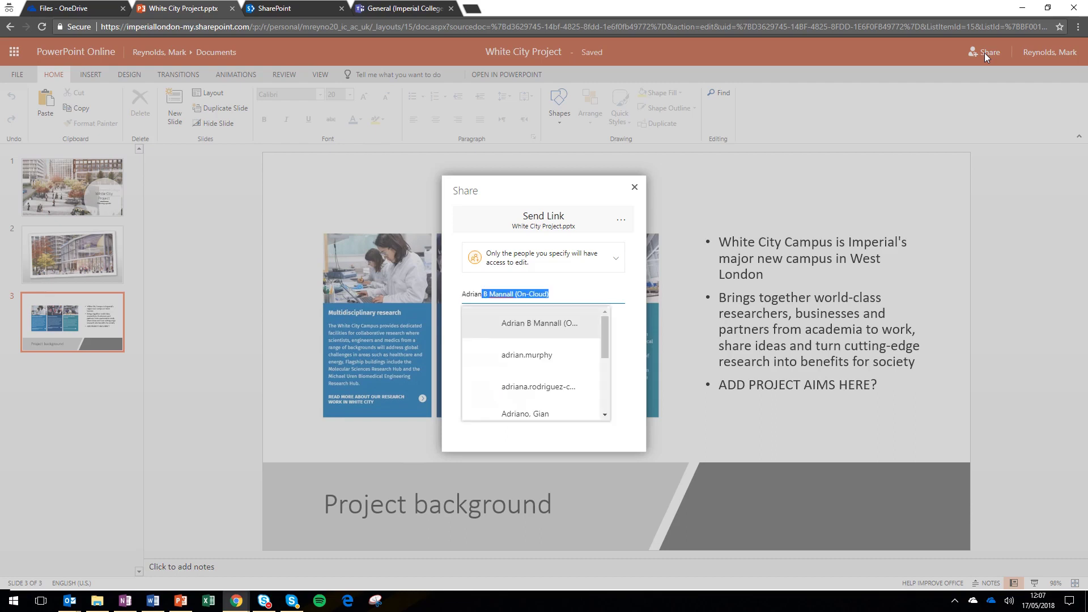
{"action": "left_click", "coordinate": [536, 322]}
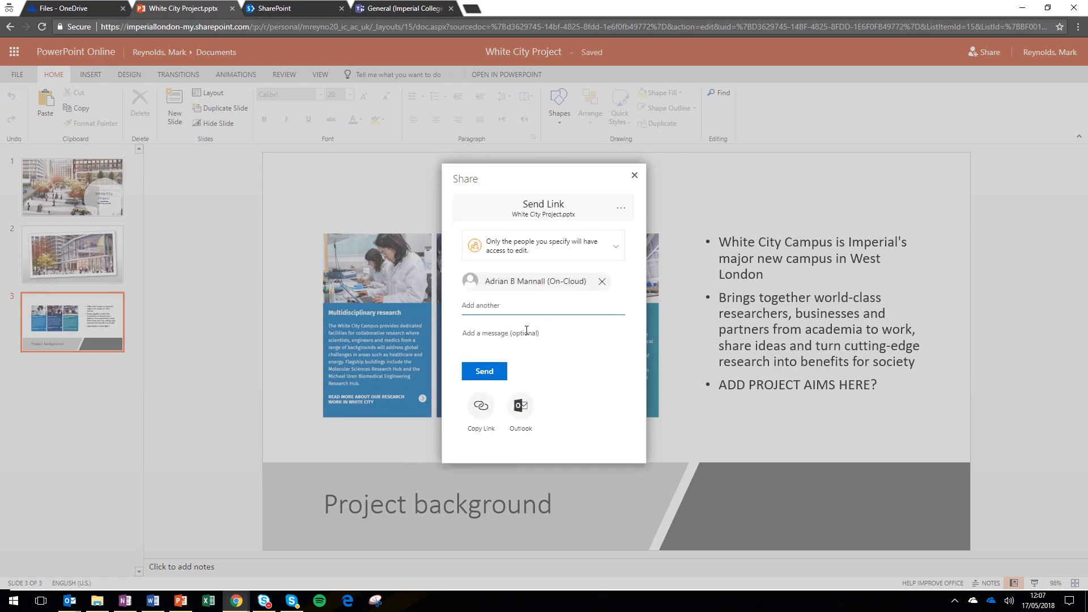
{"action": "type", "text": "Please add your points to slide 3"}
{"action": "left_click", "coordinate": [488, 373]}
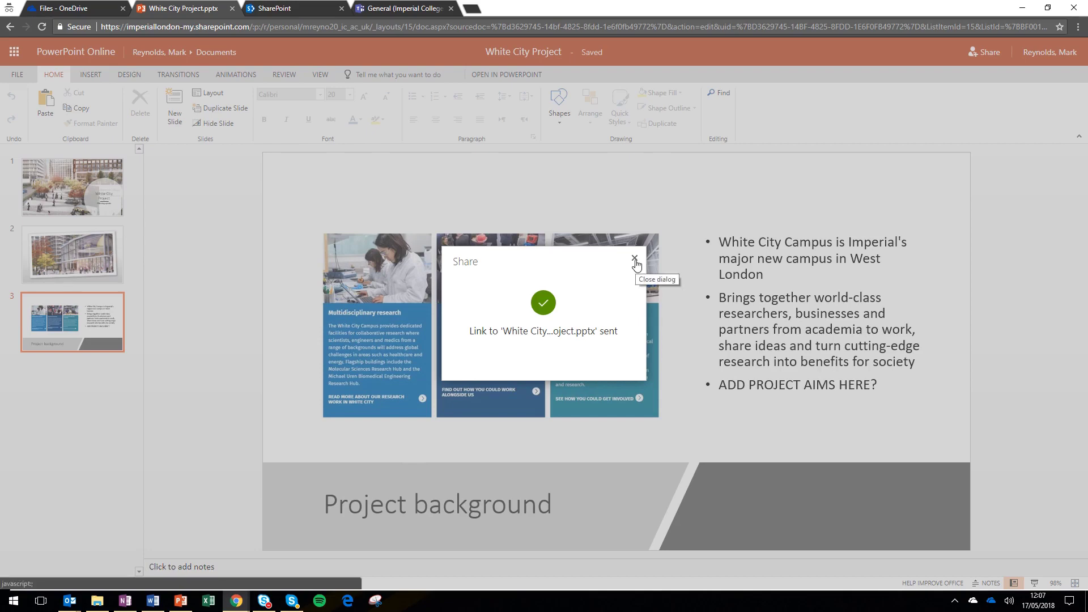
{"action": "left_click", "coordinate": [635, 259]}
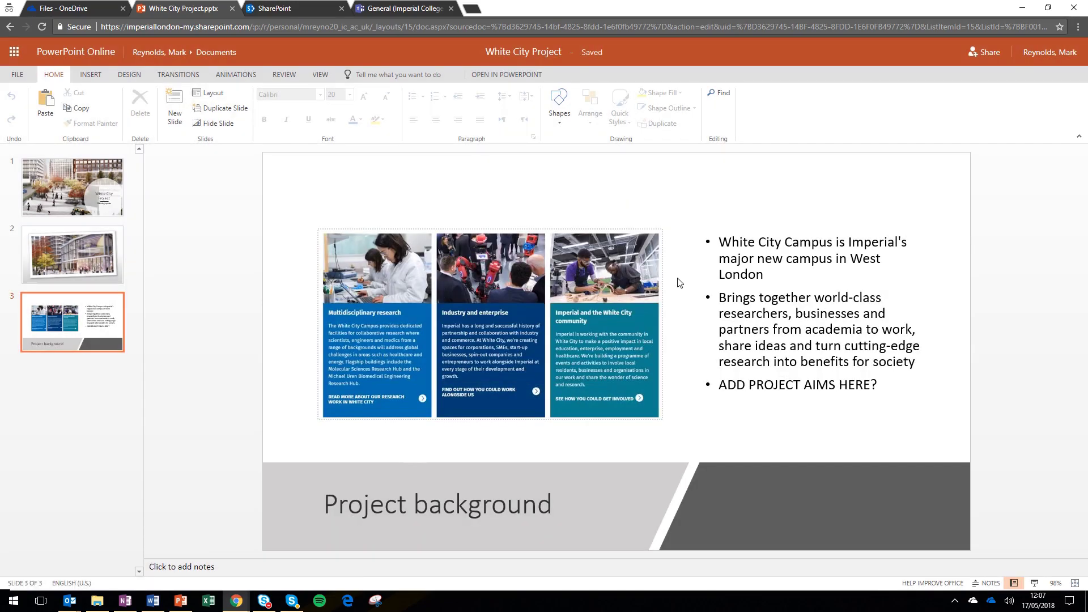
Return to OneDrive's Files list, where White City Project.pptx now shows as Shared.
{"action": "left_click", "coordinate": [771, 292]}
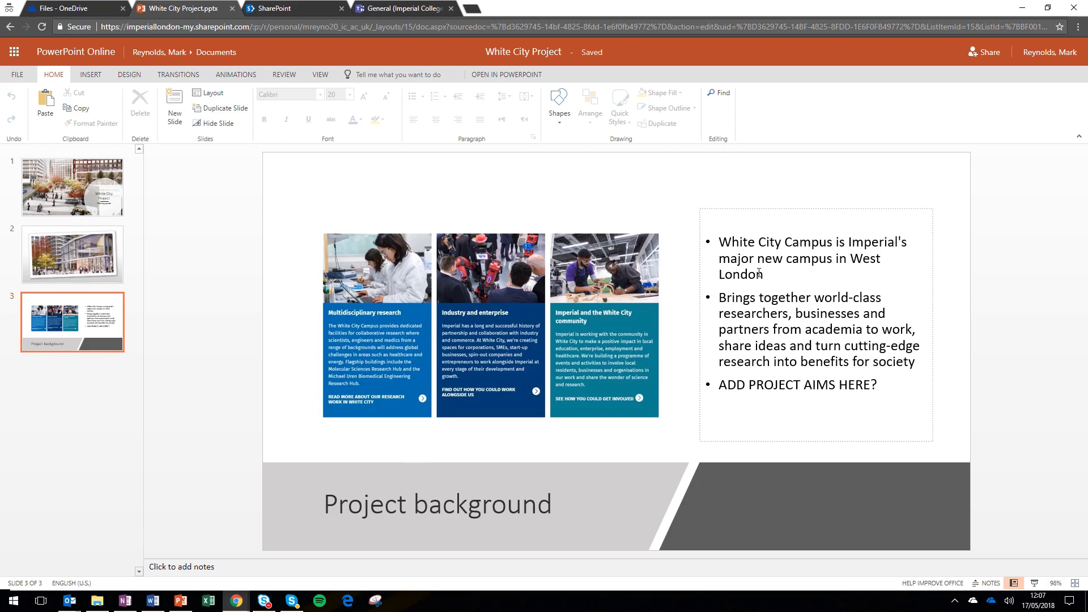
{"action": "left_click", "coordinate": [245, 231]}
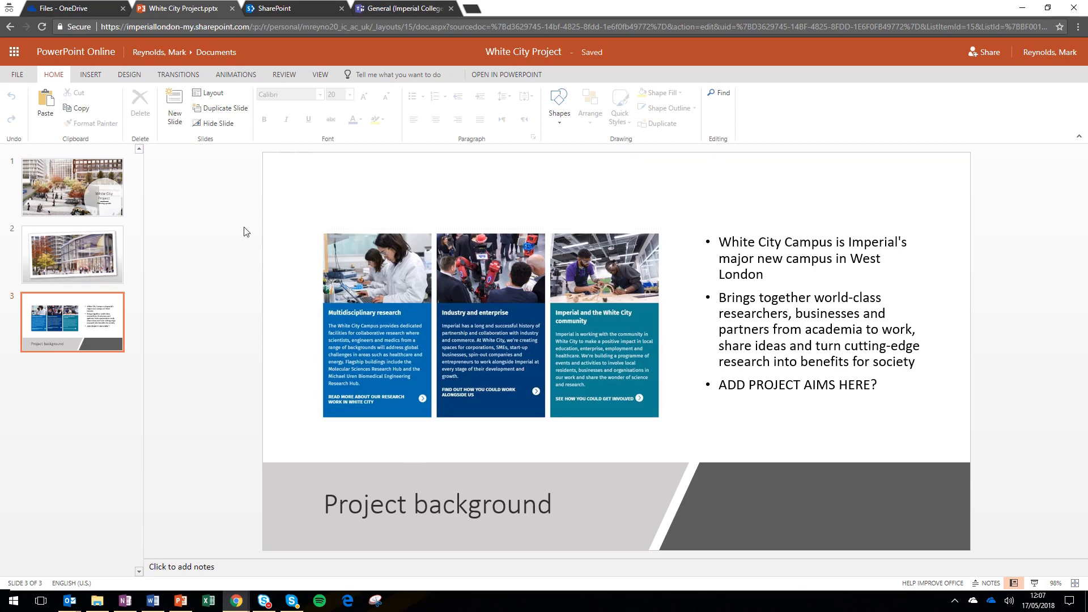
{"action": "left_click", "coordinate": [74, 10]}
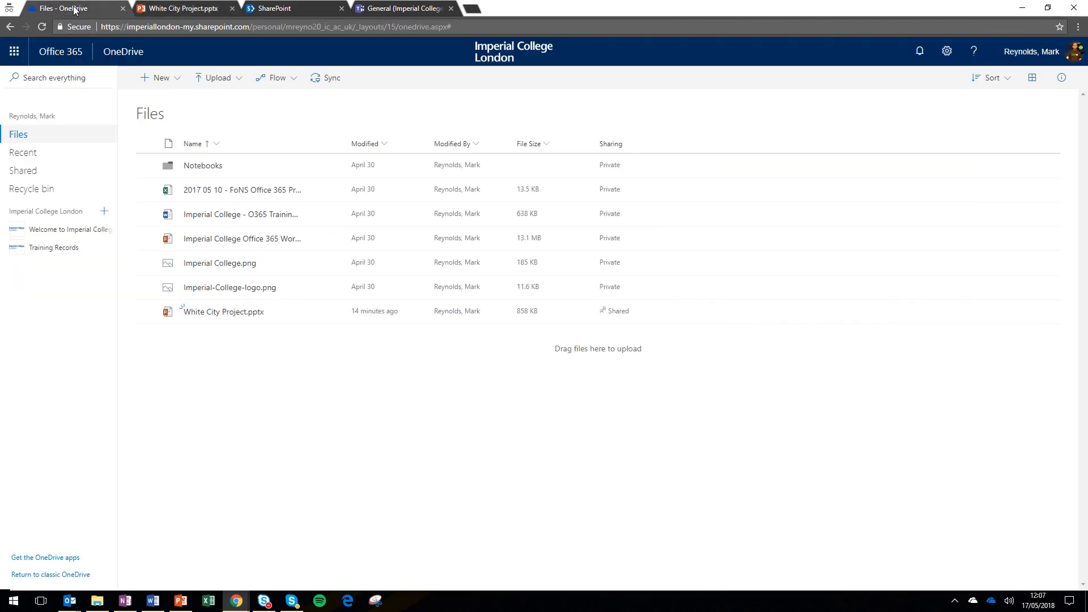
{"action": "left_click", "coordinate": [12, 53]}
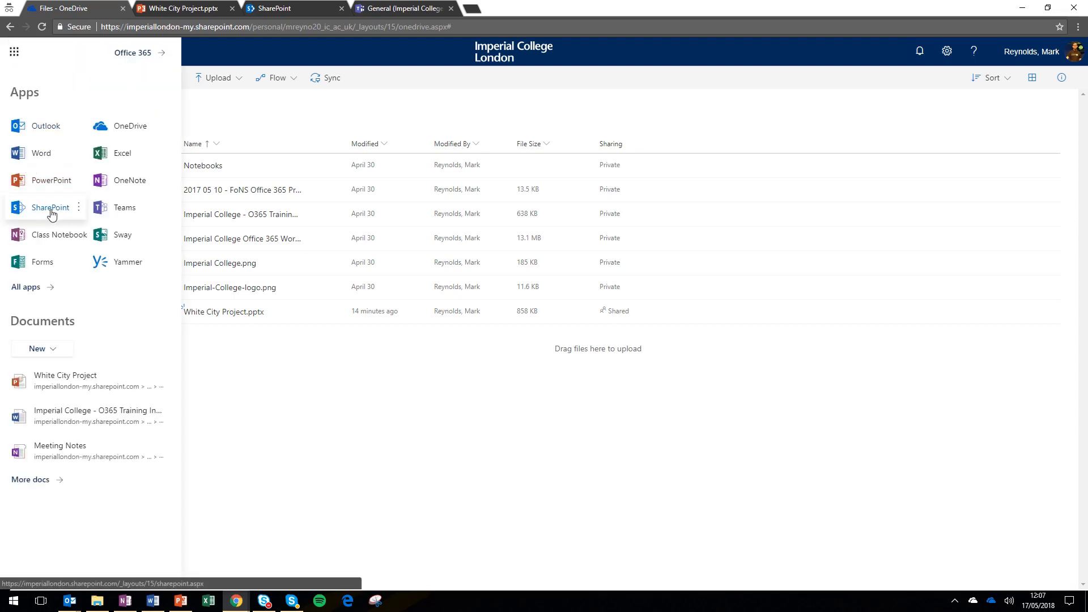
Bring up the Support & Academic Services SharePoint home page with its Finance, ICT and Library tiles.
{"action": "left_click", "coordinate": [273, 10]}
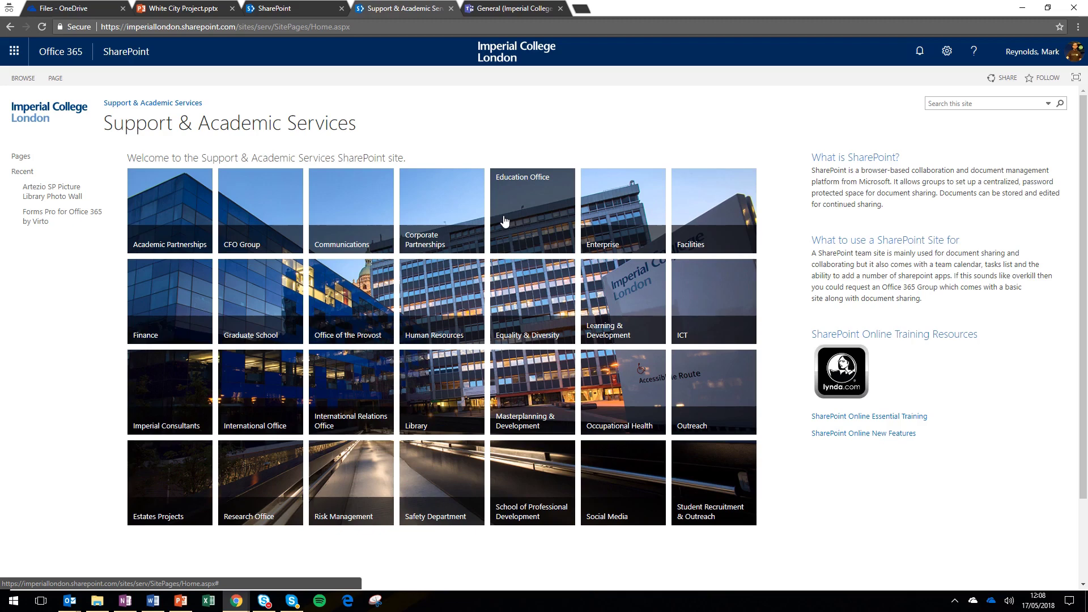
{"action": "left_click_drag", "start_coordinate": [811, 253], "coordinate": [851, 262]}
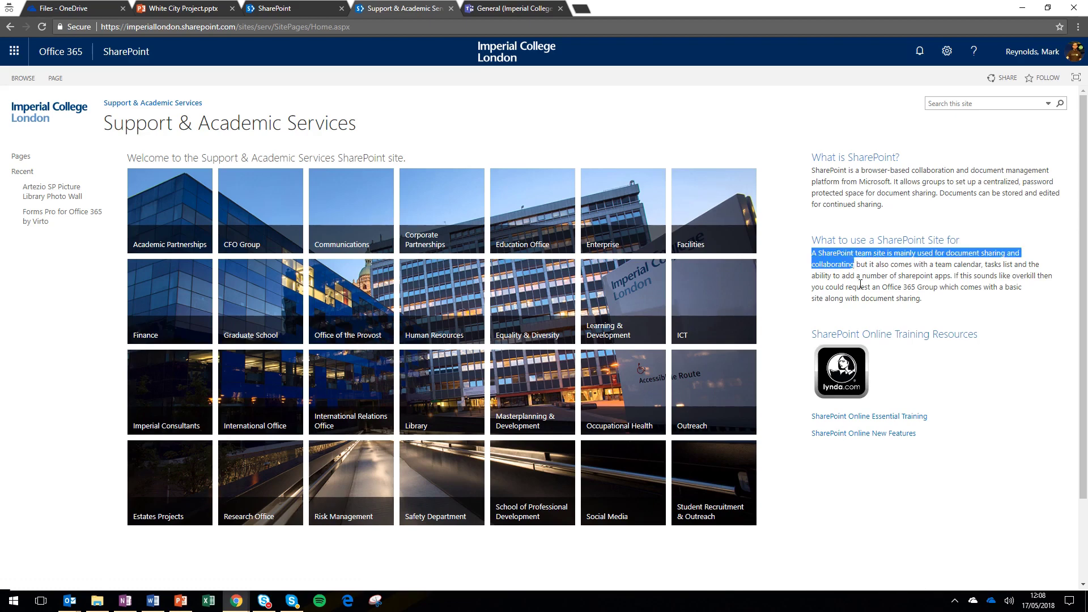
{"action": "left_click", "coordinate": [860, 284]}
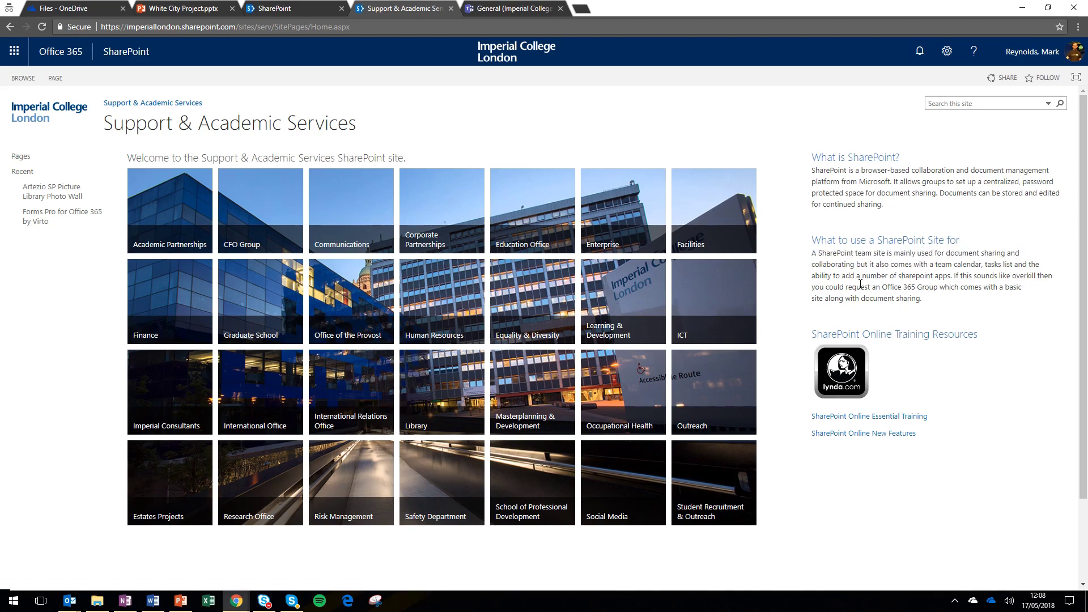
{"action": "left_click", "coordinate": [14, 55]}
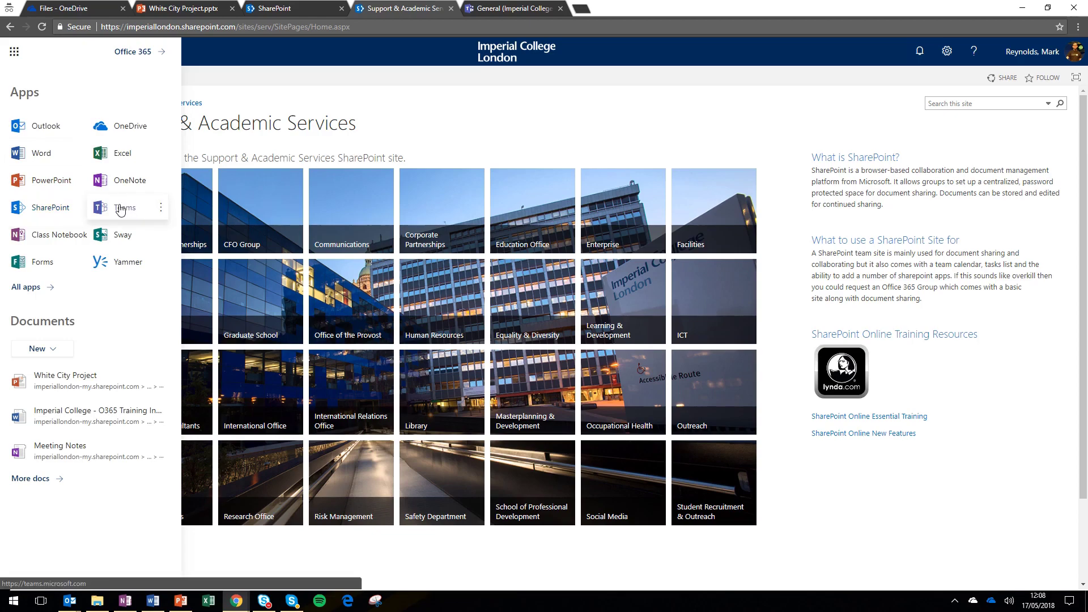
{"action": "left_click", "coordinate": [428, 121]}
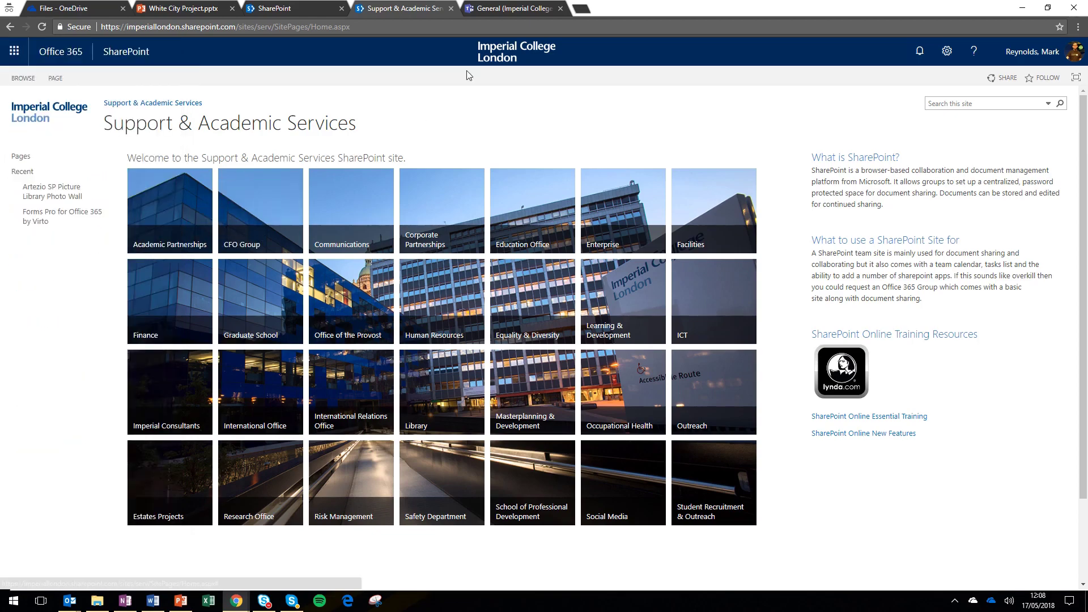
Switch to Teams and scroll through the Office 365 Champions General channel conversation.
{"action": "left_click", "coordinate": [497, 12]}
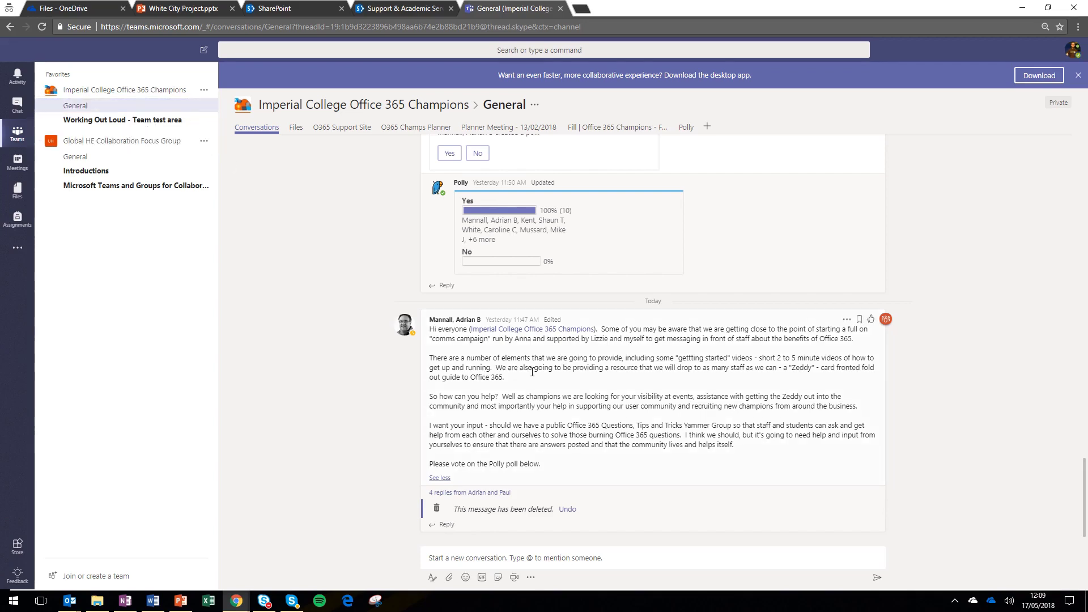
{"action": "scroll", "coordinate": [586, 252], "scroll_direction": "up", "scroll_amount": 2}
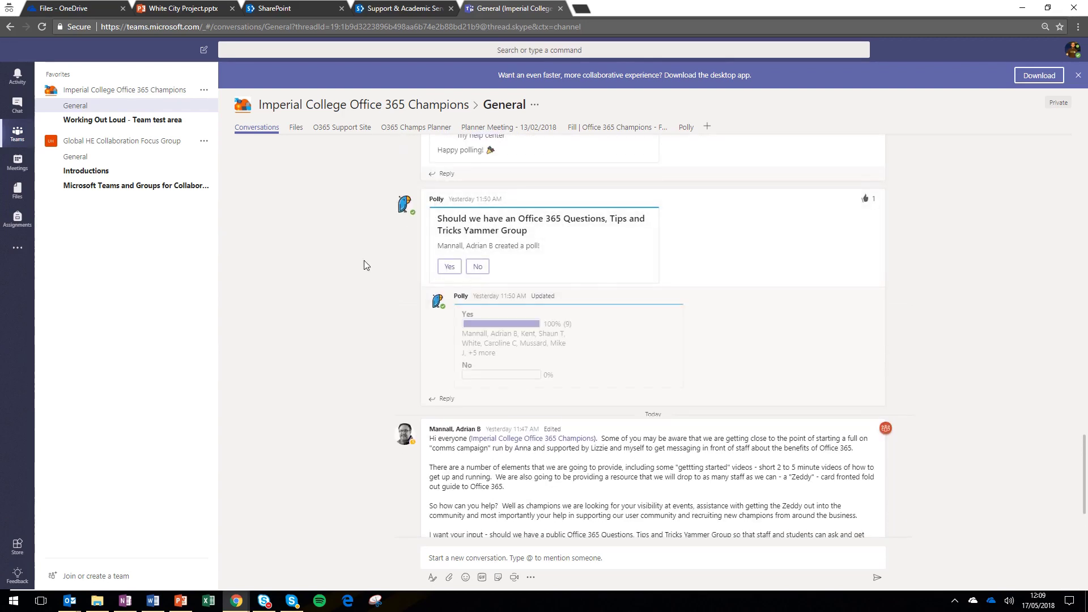
Open 2018 02 13 - O365 Champions Brunch Briefing.pptx from the channel's Files and show its edit options.
{"action": "left_click", "coordinate": [296, 134]}
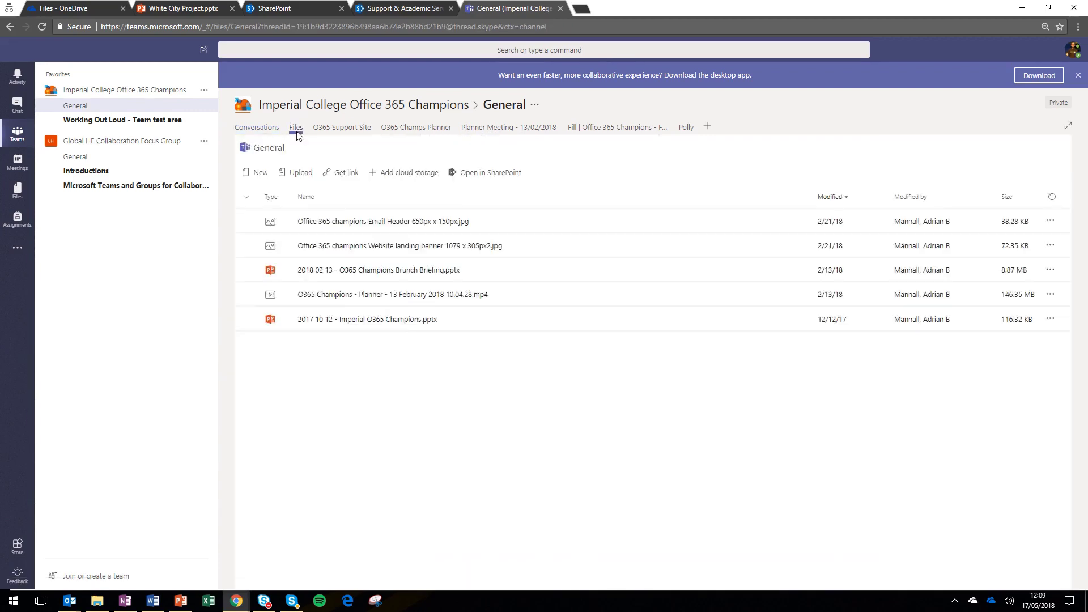
{"action": "left_click", "coordinate": [340, 221]}
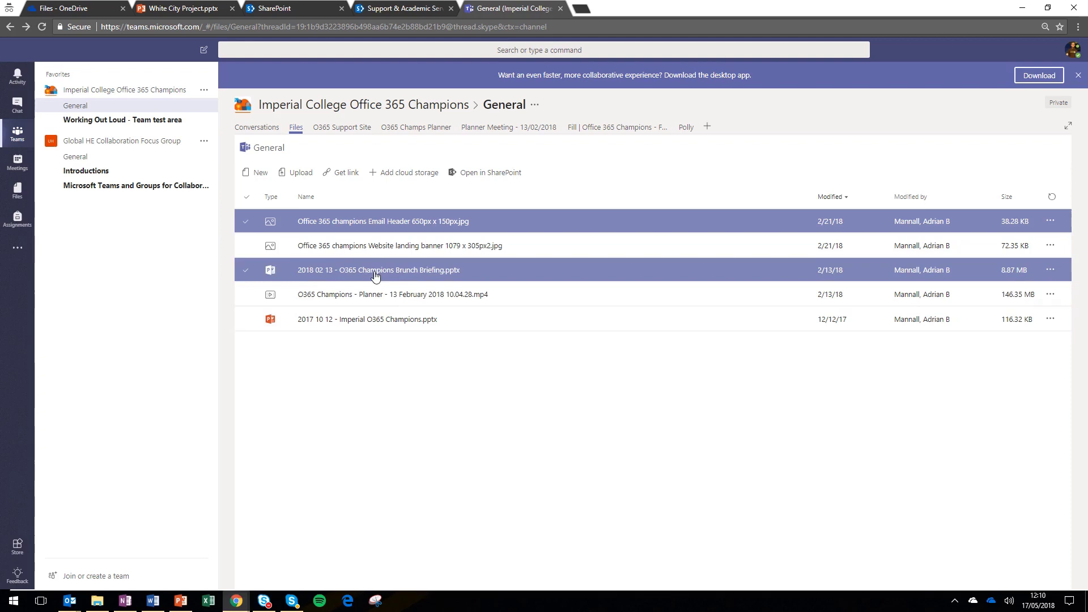
{"action": "left_click", "coordinate": [375, 252], "text": "ctrl"}
{"action": "left_click", "coordinate": [378, 271]}
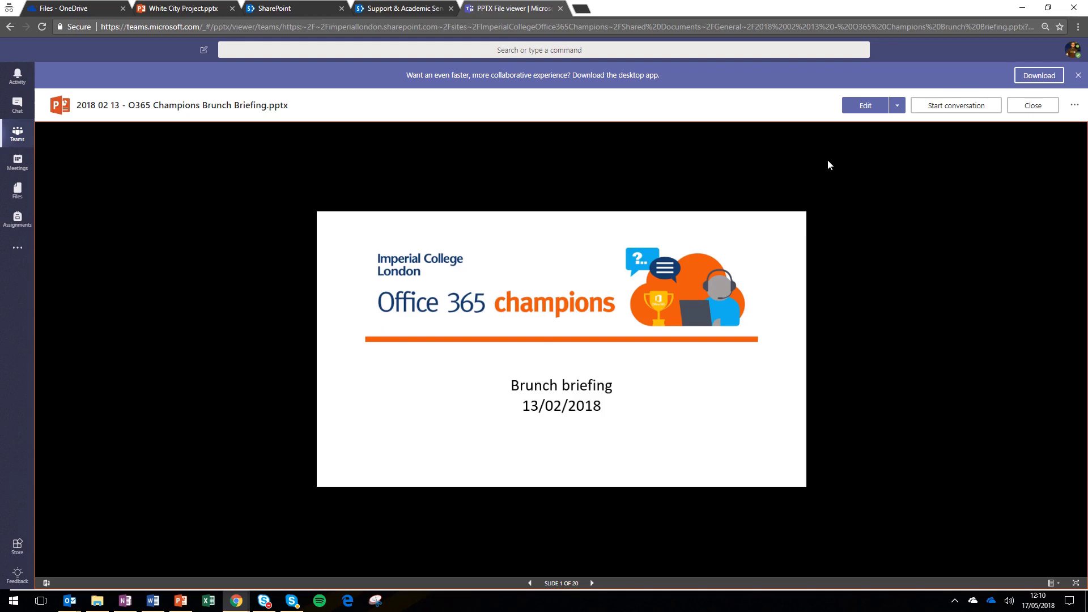
{"action": "left_click", "coordinate": [898, 106]}
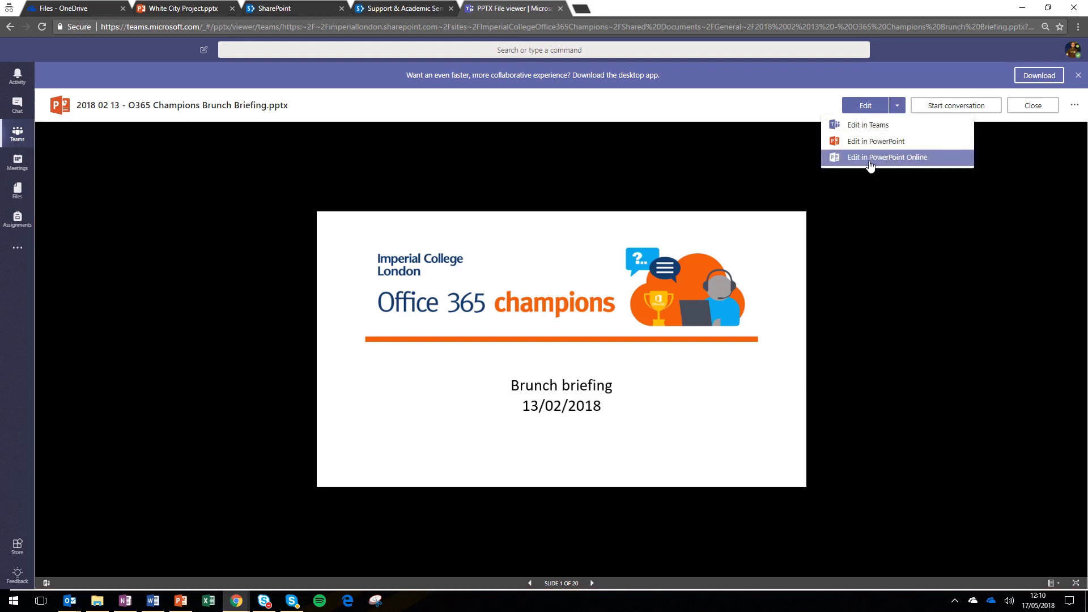
Edit the Brunch Briefing deck in Teams and view slide 2, Agenda, ending with 'What next?'.
{"action": "left_click", "coordinate": [871, 129]}
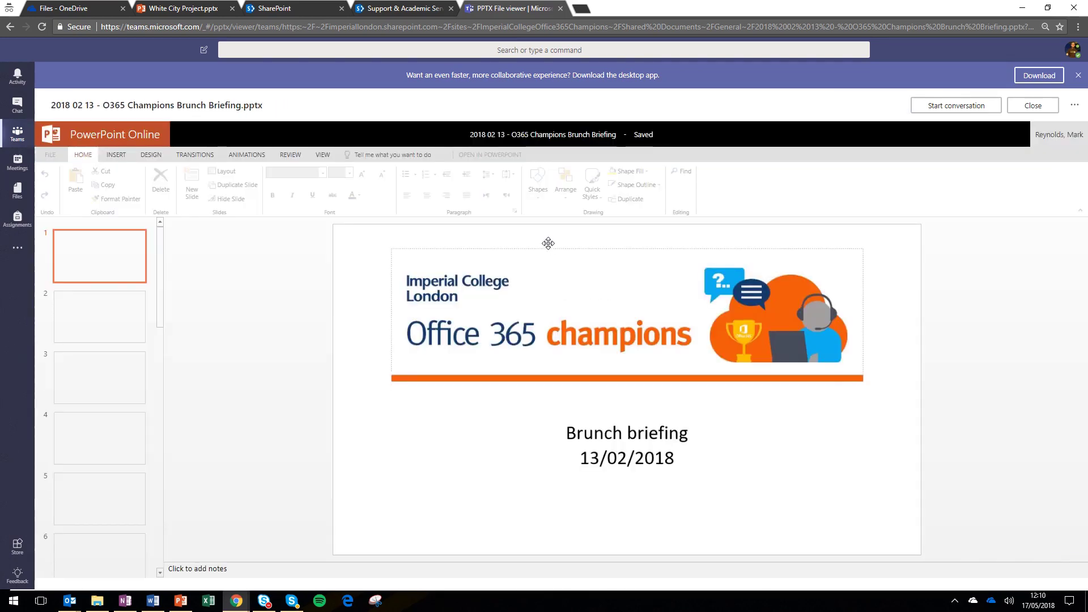
{"action": "left_click", "coordinate": [146, 318]}
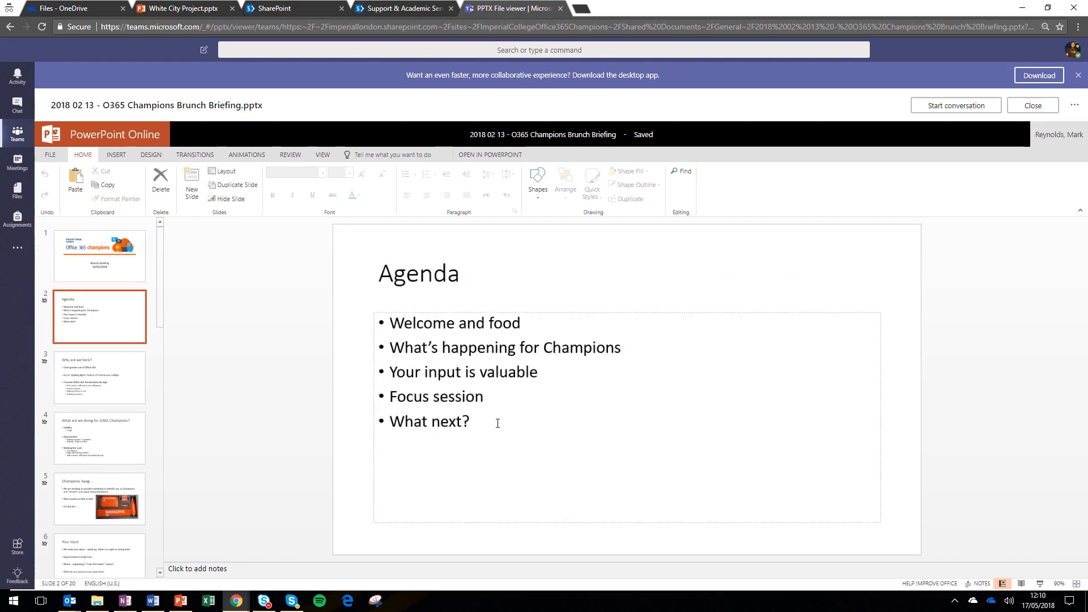
{"action": "left_click", "coordinate": [496, 420]}
{"action": "left_click_drag", "start_coordinate": [468, 421], "coordinate": [388, 420]}
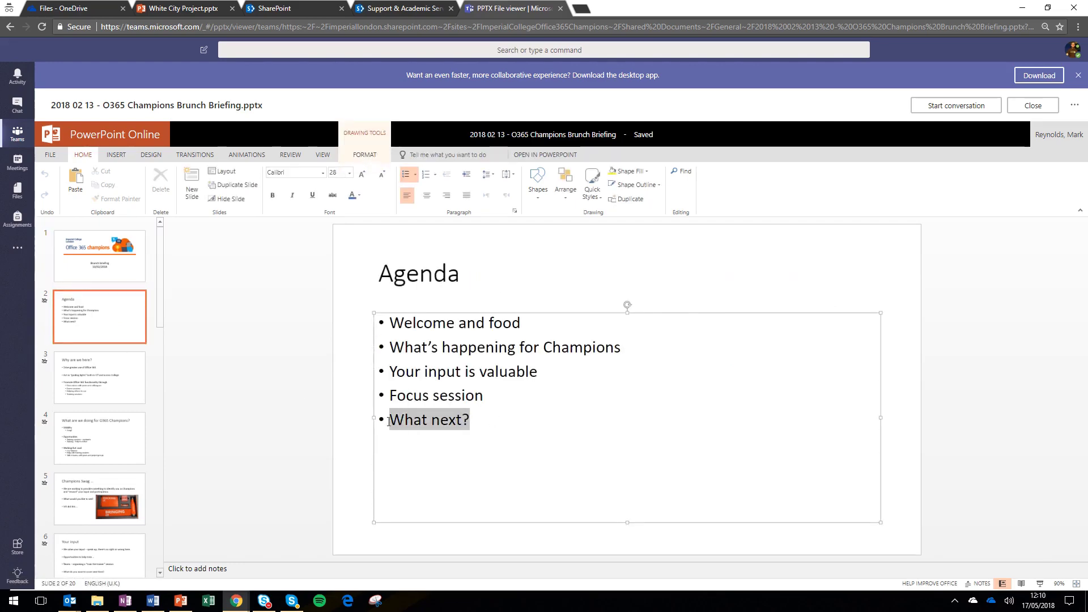
{"action": "left_click", "coordinate": [493, 418]}
{"action": "left_click", "coordinate": [497, 276]}
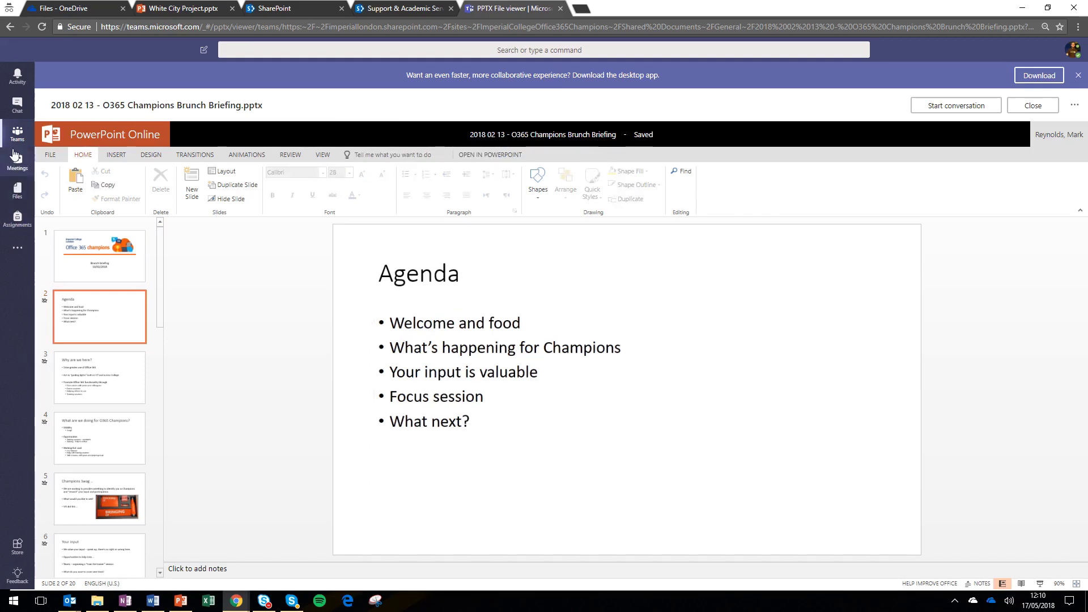
Browse the Files rail's OneDrive and Microsoft Teams views, then return to the General channel's five files.
{"action": "left_click", "coordinate": [19, 191]}
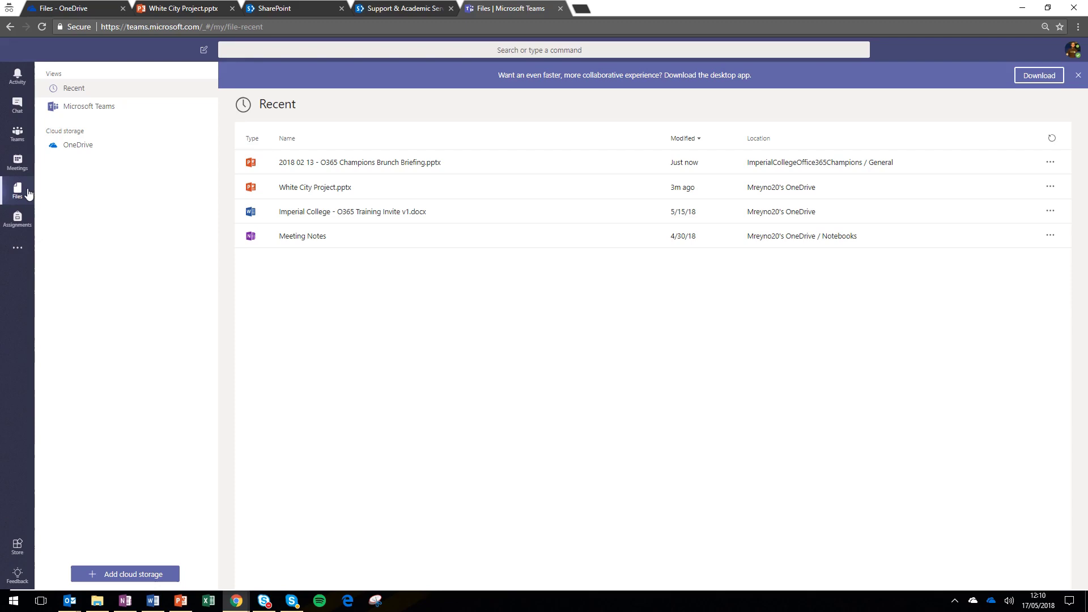
{"action": "left_click", "coordinate": [97, 152]}
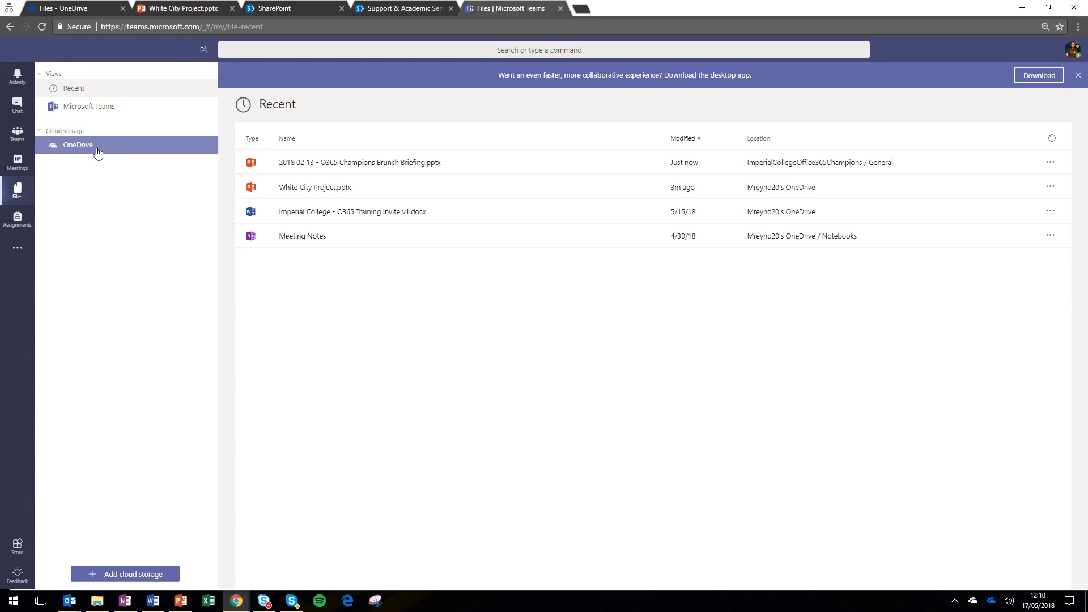
{"action": "left_click", "coordinate": [108, 112]}
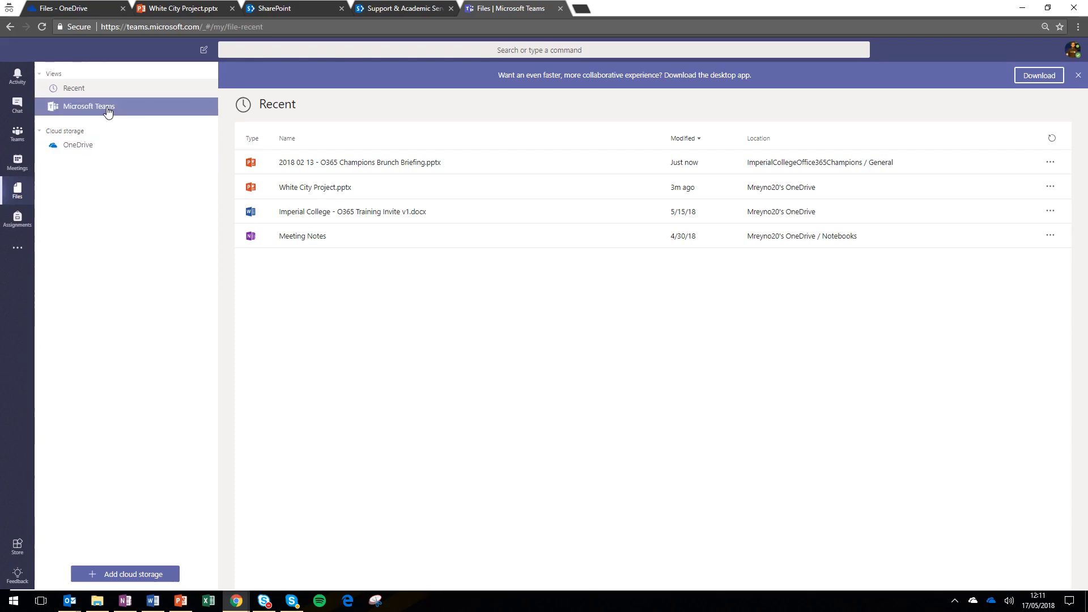
{"action": "left_click", "coordinate": [18, 134]}
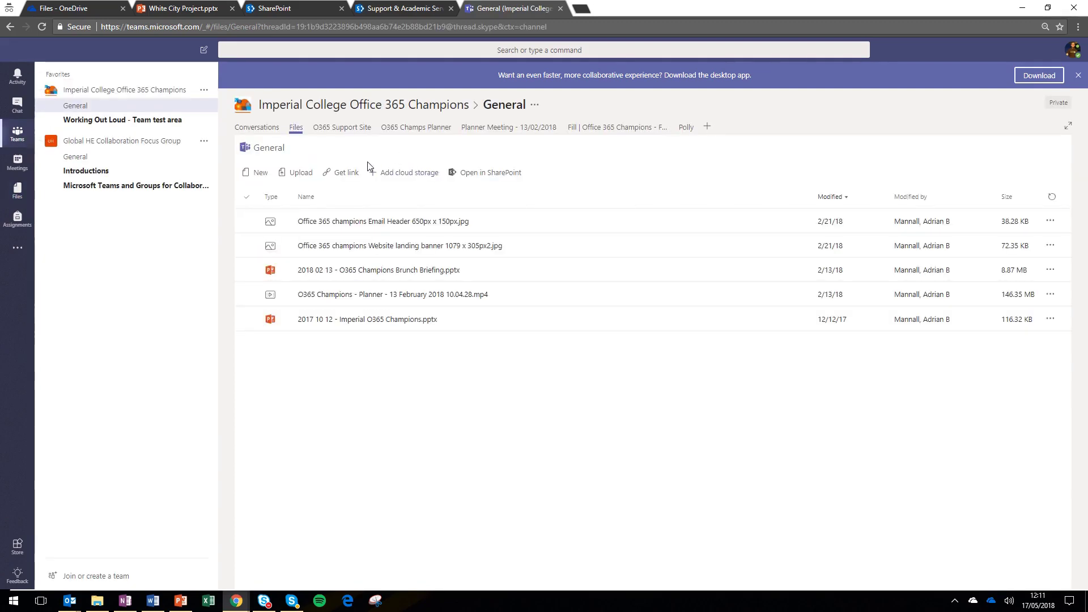
{"action": "left_click", "coordinate": [387, 175]}
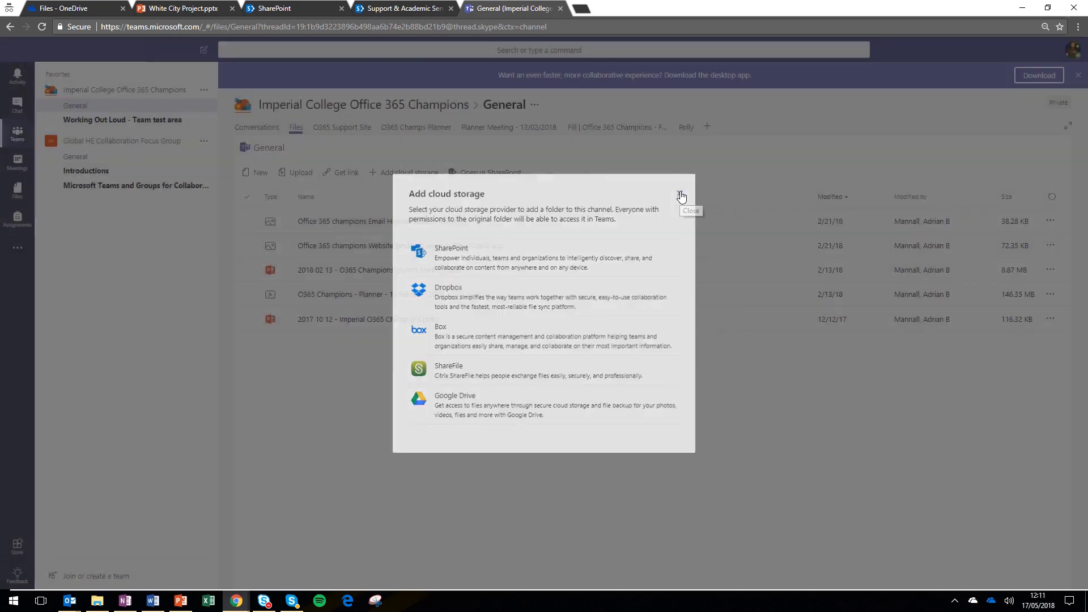
{"action": "left_click", "coordinate": [682, 195]}
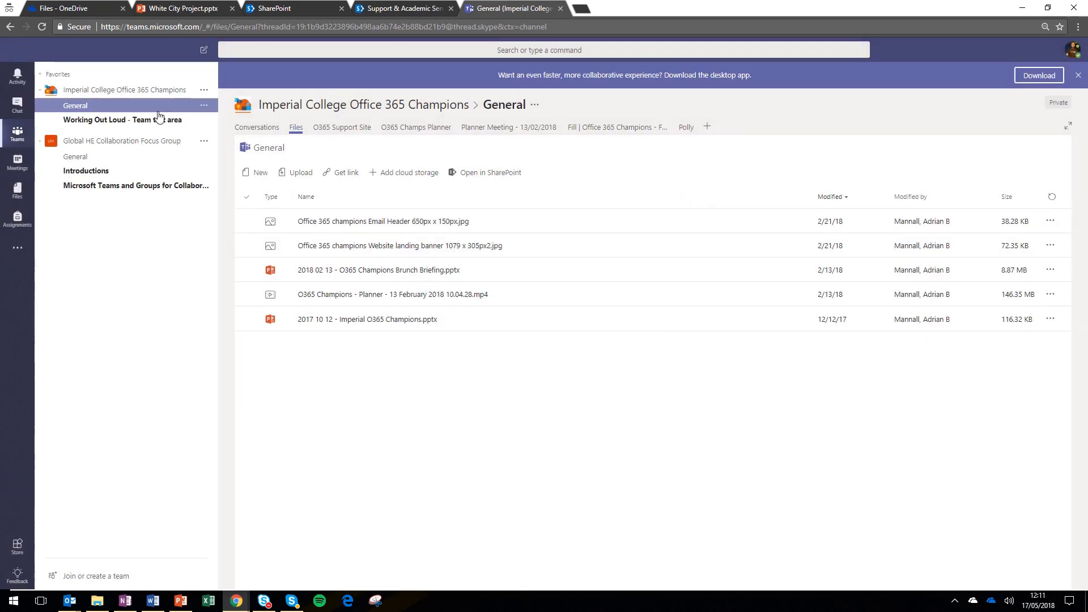
Go back to OneDrive's seven-item Files list, with White City Project.pptx shown as Shared.
{"action": "left_click", "coordinate": [73, 8]}
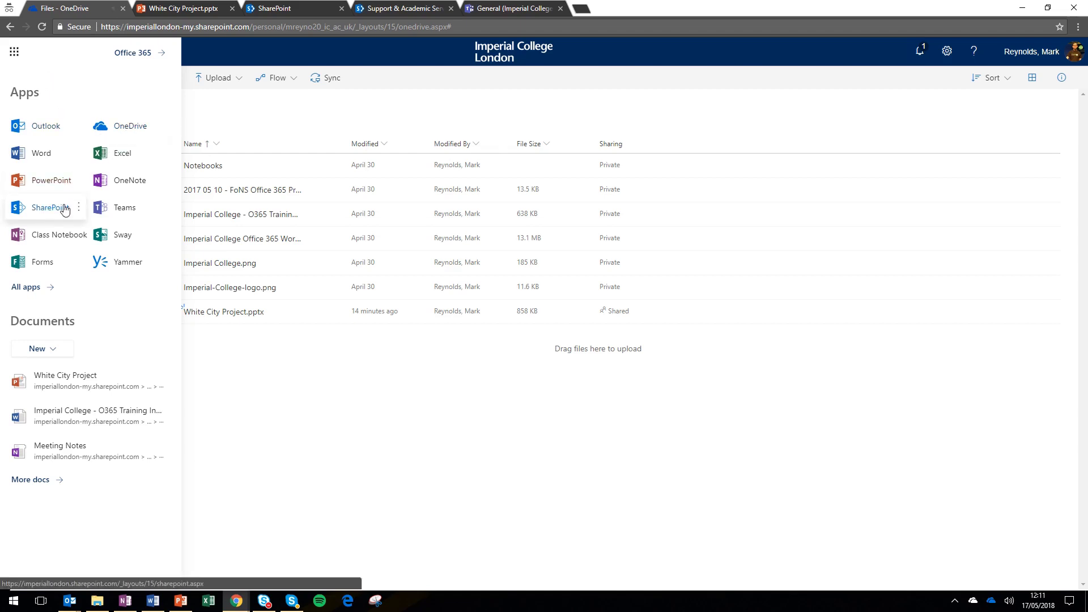
{"action": "left_click", "coordinate": [321, 408]}
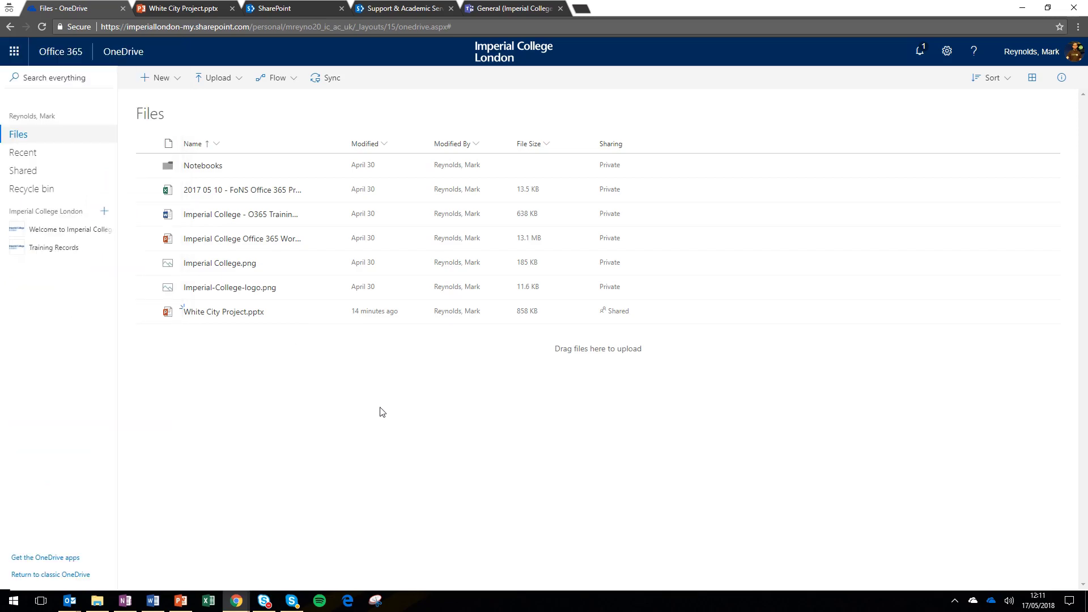